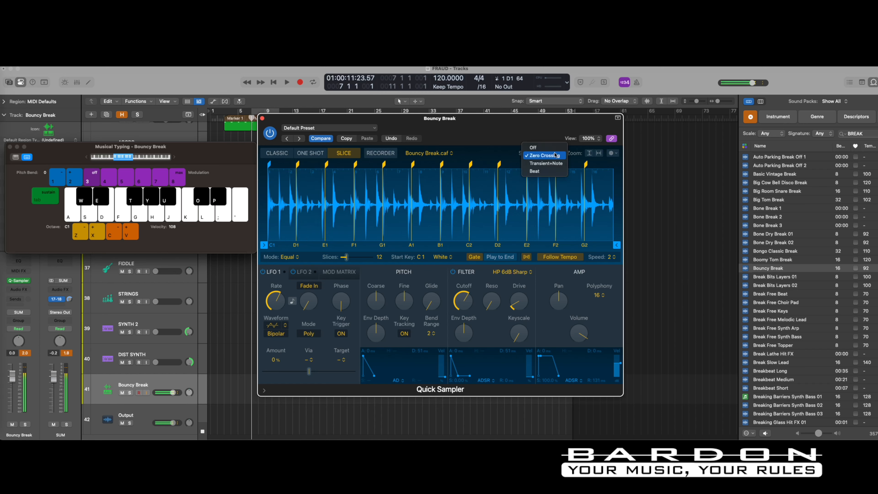
Set slice snapping to Transient+Note, move the D1 slice marker to position 37906, and audition the slice.
click(546, 163)
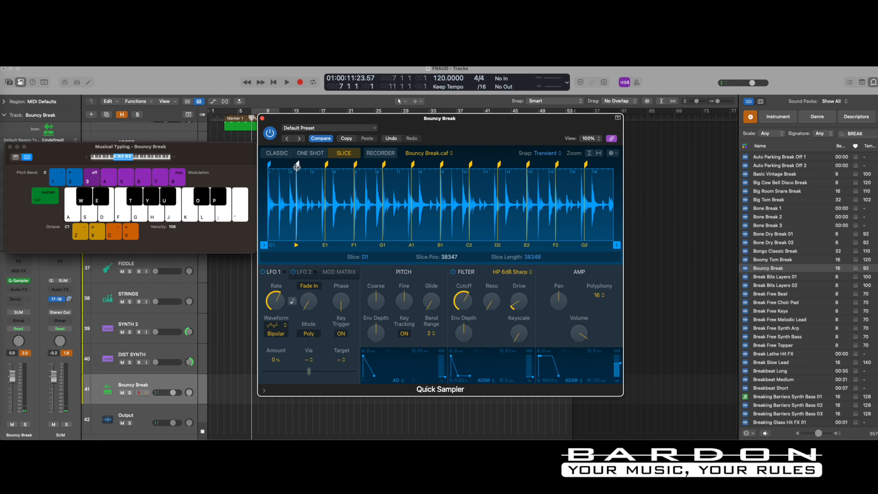
key(s)
key(s)
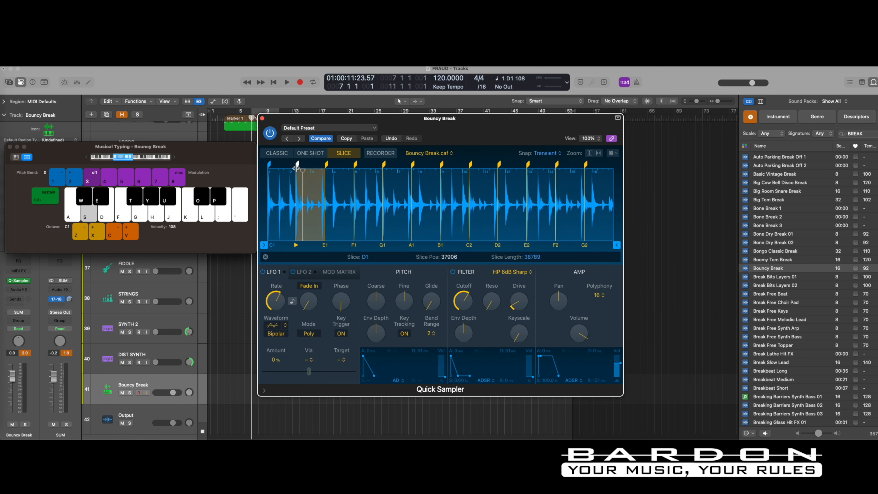
key(a)
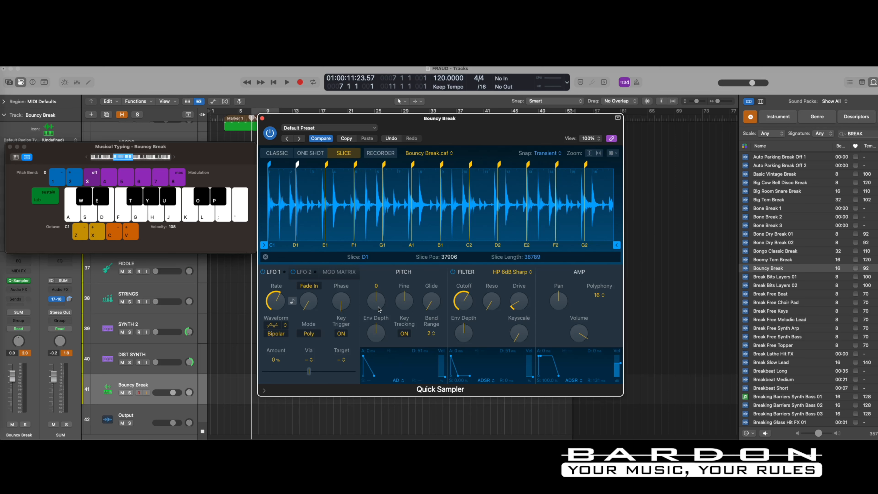
key(s)
key(s)
key(s)
key(s)
key(s)
Raise the sampler's coarse pitch to +5 and audition slices C1 to F1 with Musical Typing.
drag(378, 303, 379, 295)
key(a)
key(a)
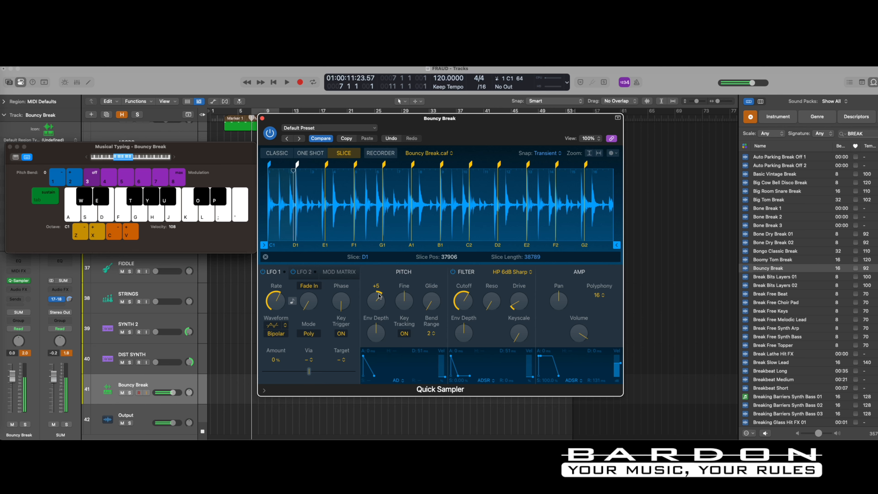
key(s)
key(d)
key(d)
key(f)
key(f)
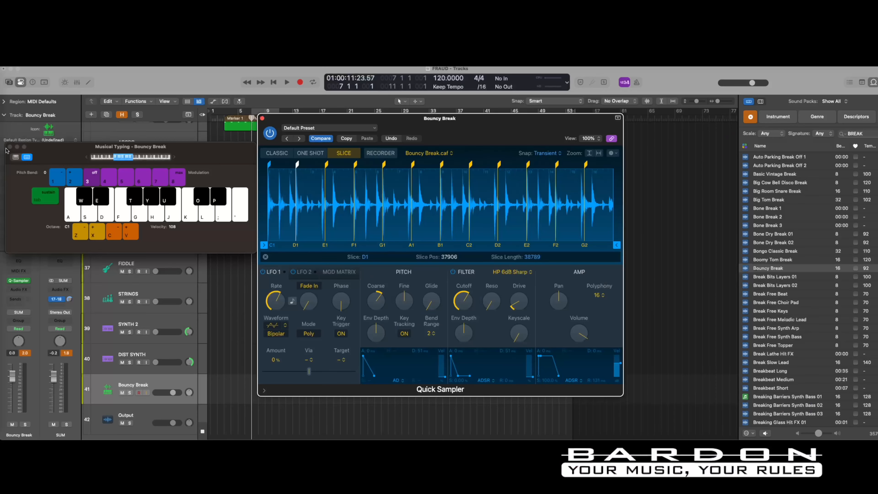
click(9, 146)
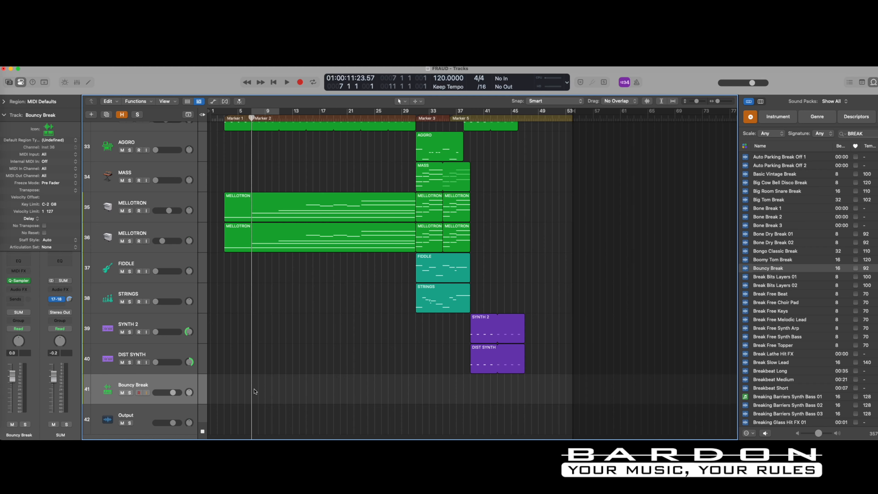
Create a pattern region on the Bouncy Break track at bar 7 and look through its slice rows.
right_click(254, 391)
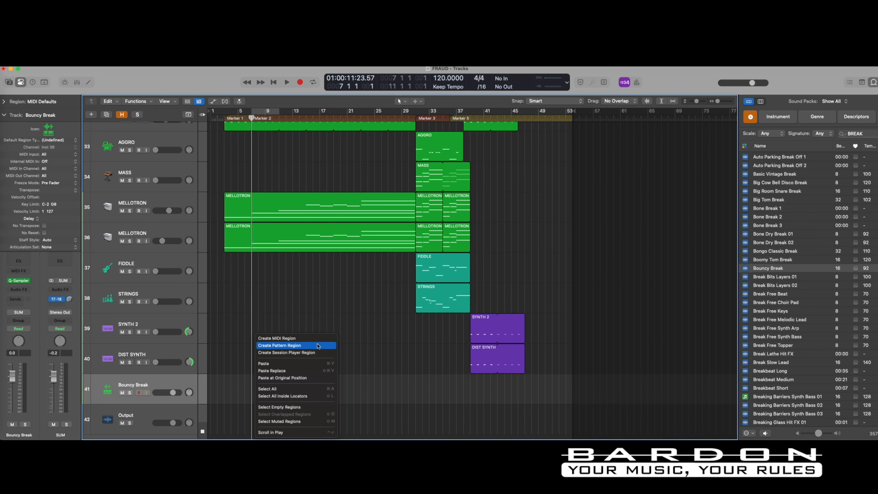
click(317, 345)
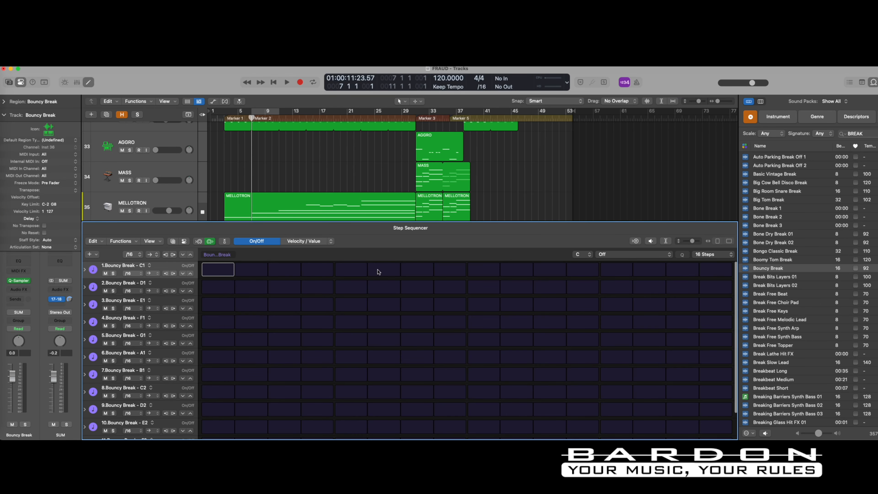
scroll(397, 346, down, 2)
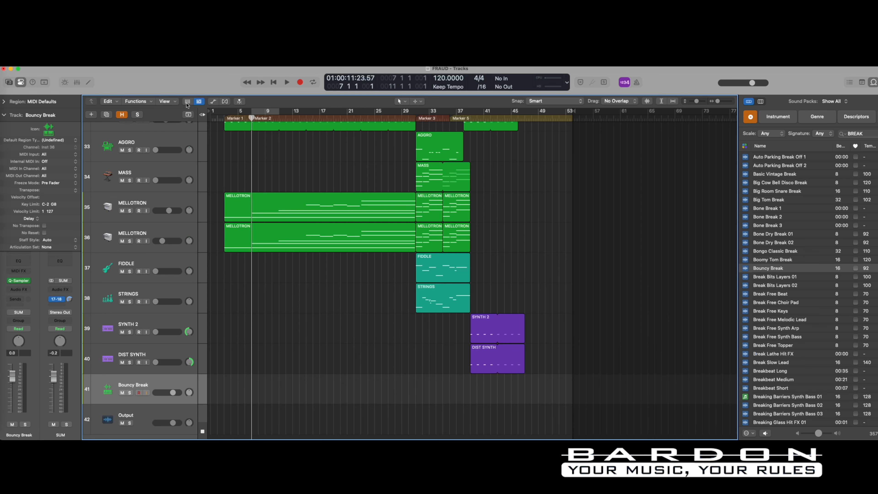
Show the Live Loops grid beside the arrangement and look over its empty cells across the tracks.
click(186, 102)
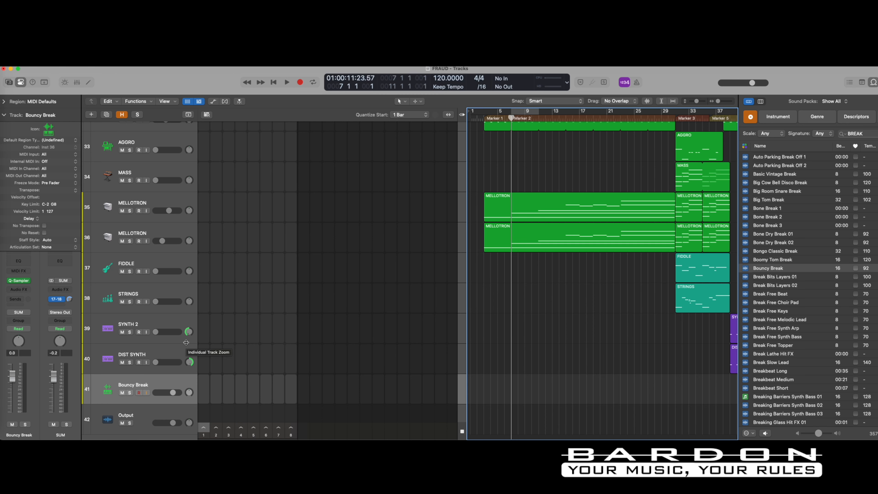
scroll(252, 290, up, 10)
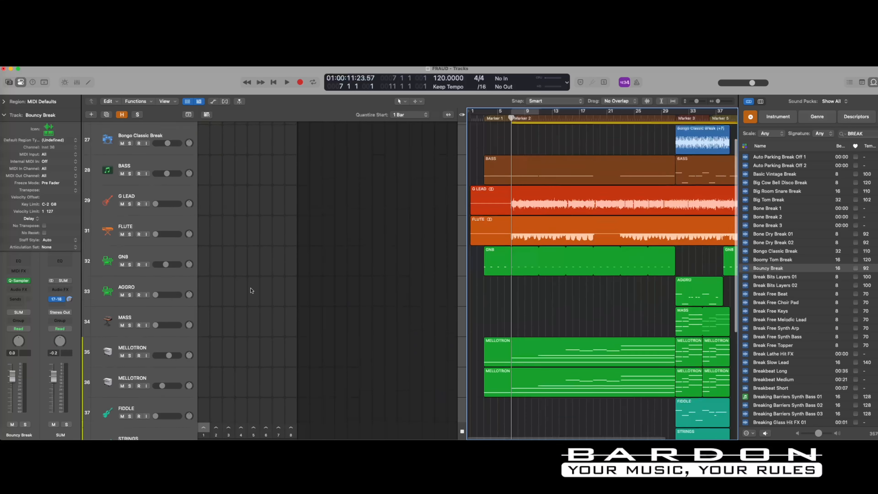
scroll(251, 291, down, 1)
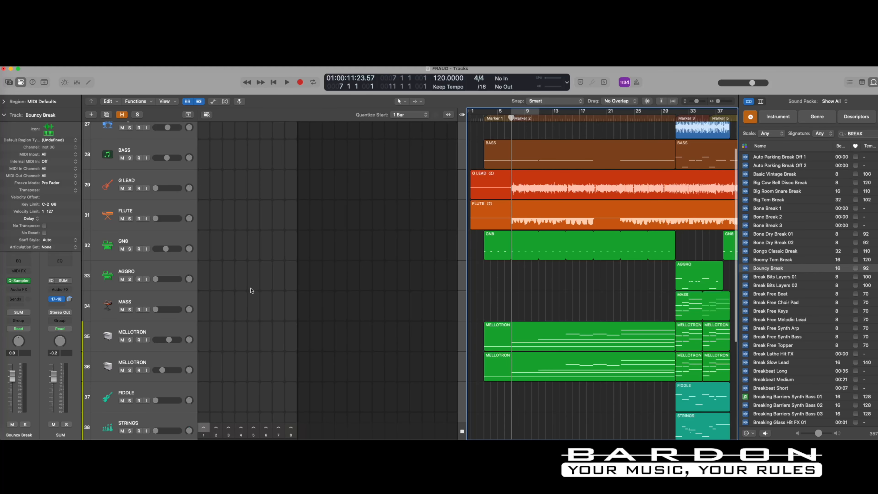
scroll(251, 291, down, 7)
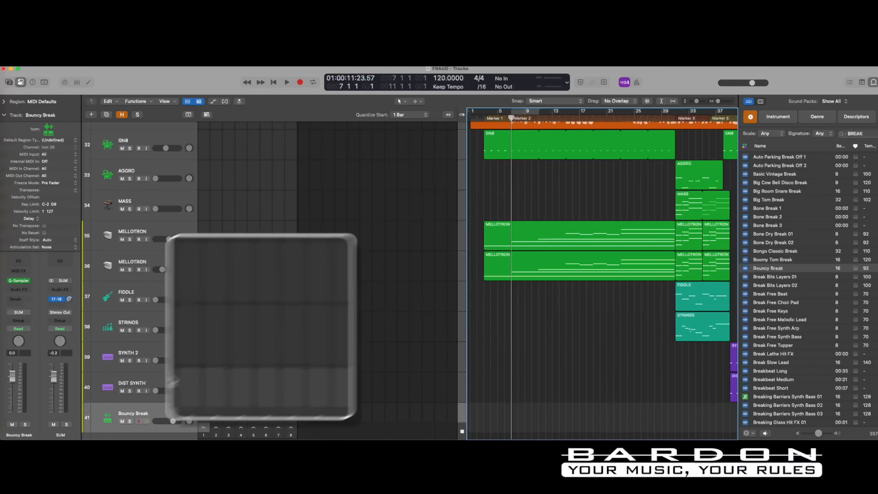
Create a pattern cell for scene 1 on the Bouncy Break track and open it in the Step Sequencer.
right_click(206, 417)
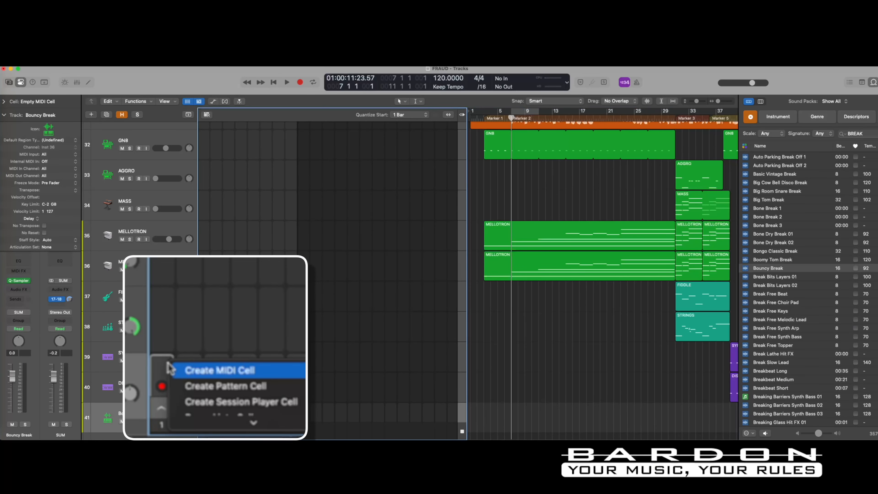
click(220, 386)
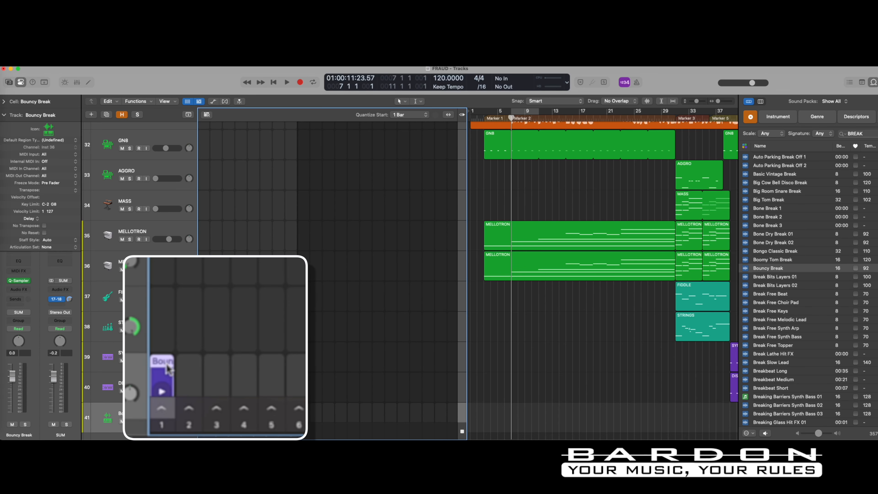
scroll(167, 368, down, 3)
double_click(203, 355)
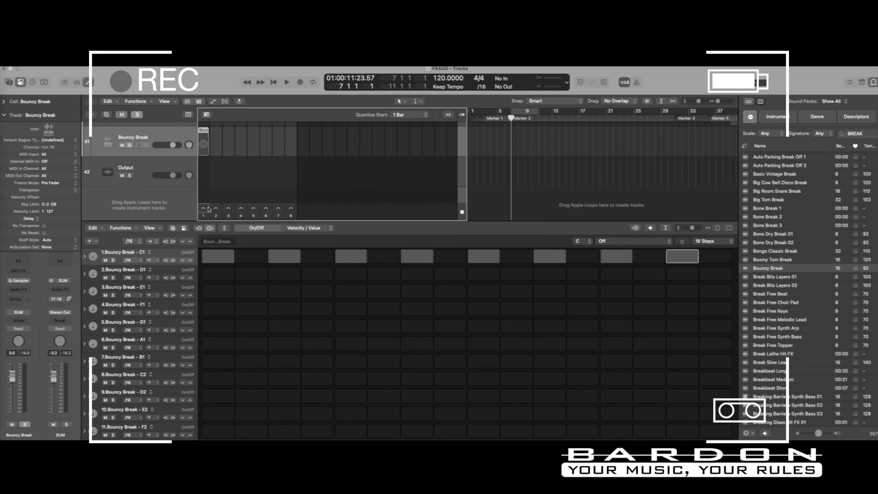
Try adding the E1 slice on steps 3, 7 and 11 of the Bouncy Break pattern.
click(215, 296)
click(216, 292)
click(285, 291)
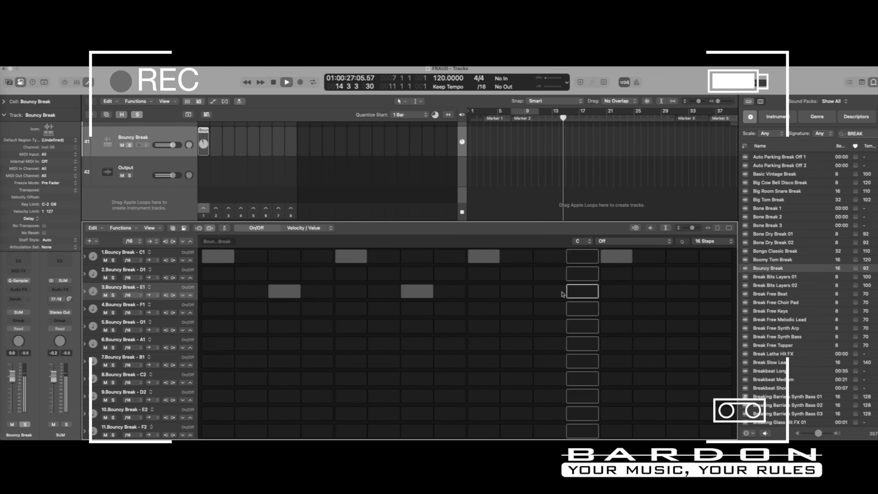
click(550, 292)
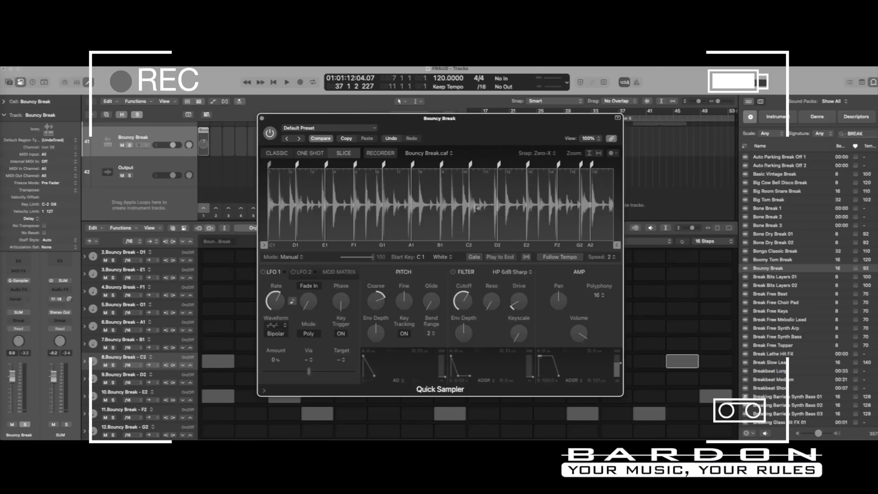
Audition the C2 slice with Musical Typing, and play scene 1 to hear the Bouncy Break pattern.
key(super+k)
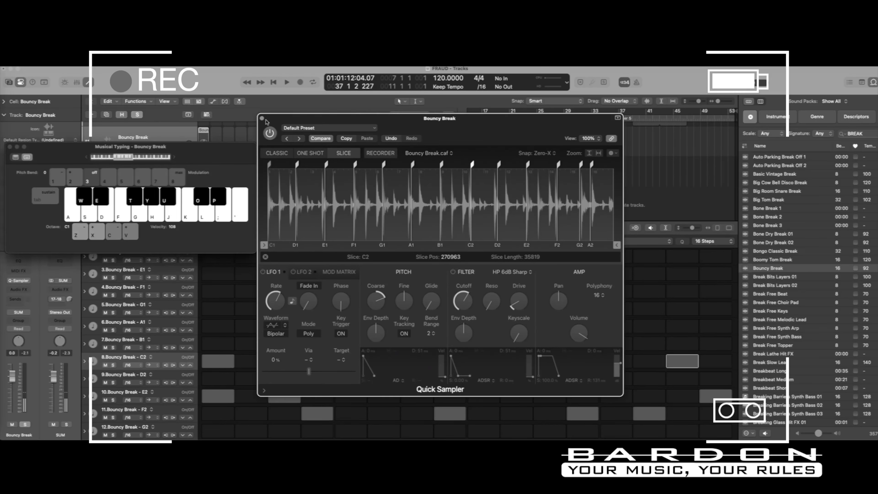
key(super+k)
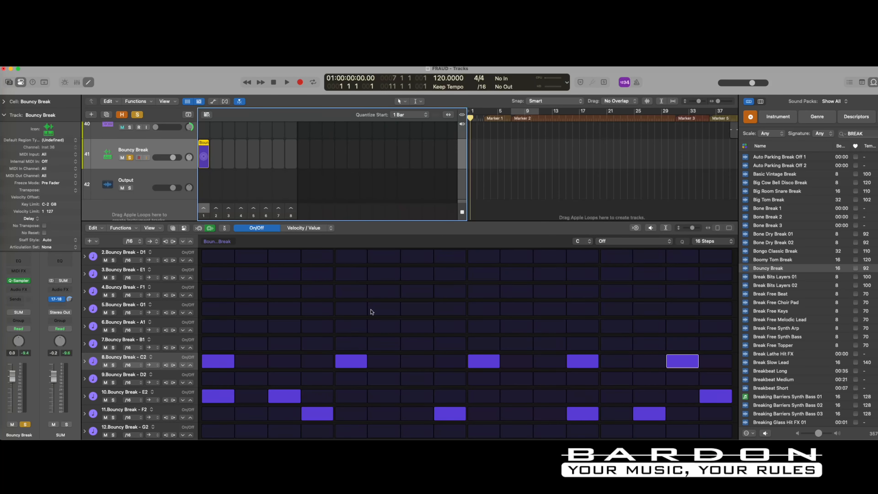
scroll(371, 312, up, 1)
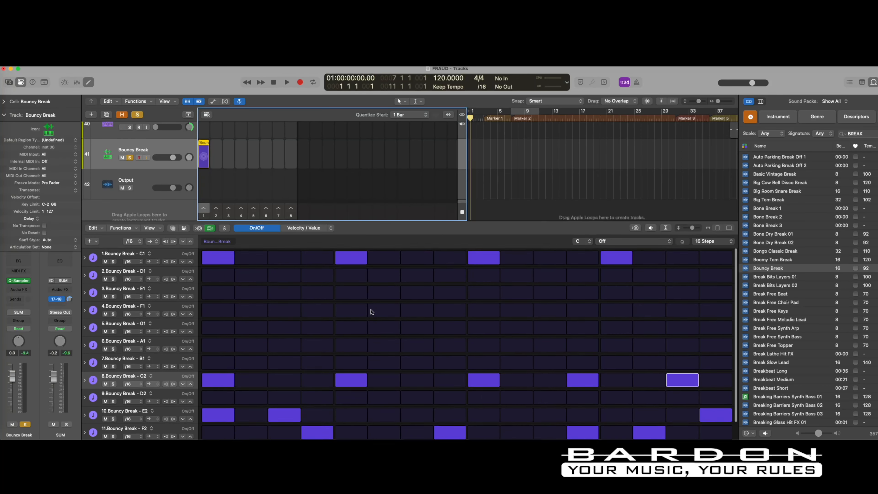
click(204, 209)
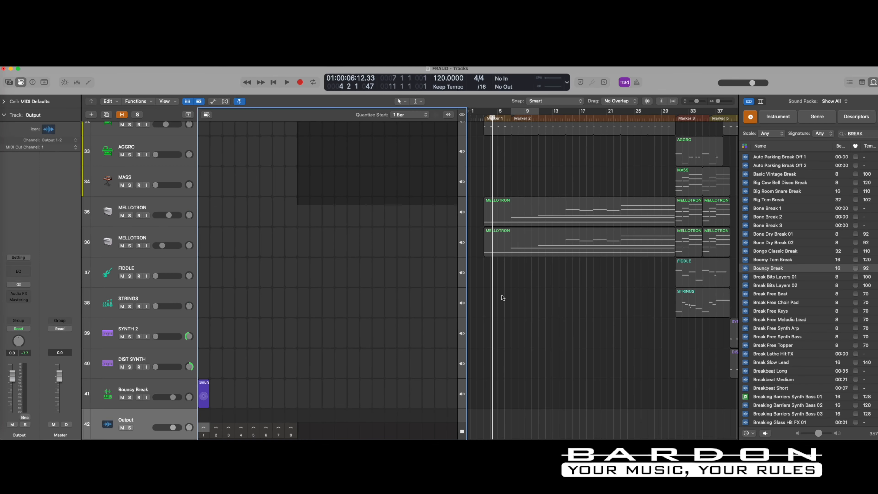
Switch all tracks to play their arrangement regions, and narrow the Live Loops grid to give the arrangement more room.
scroll(402, 163, up, 5)
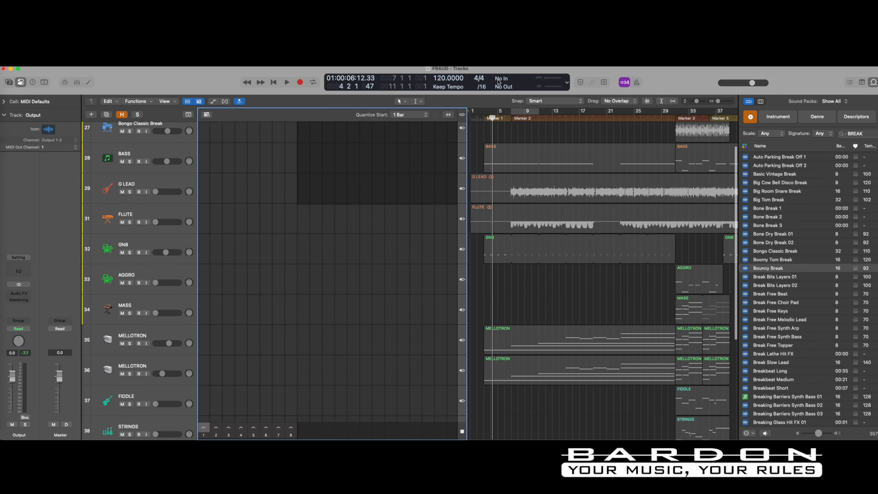
click(462, 116)
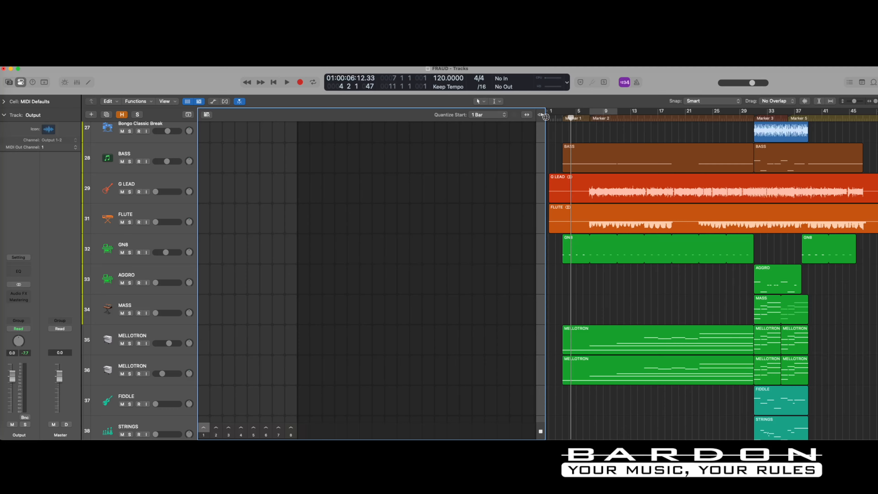
drag(545, 117, 426, 143)
scroll(345, 346, down, 5)
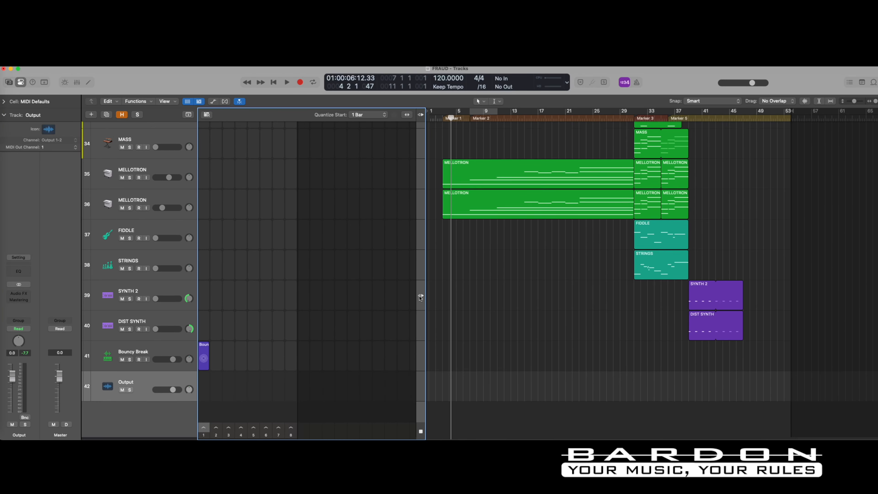
scroll(314, 227, up, 4)
scroll(313, 227, down, 4)
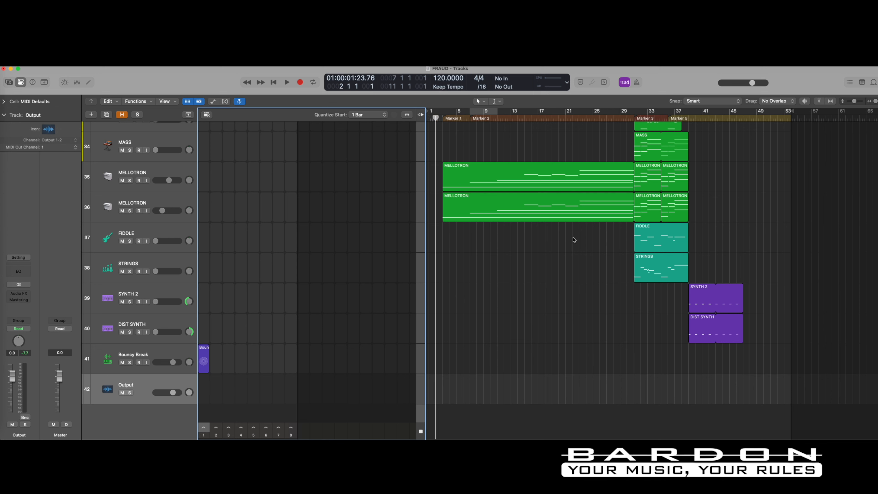
Play the arrangement from bar 2 to hear it together with the Bouncy Break cell.
key(space)
mouse_move(205, 354)
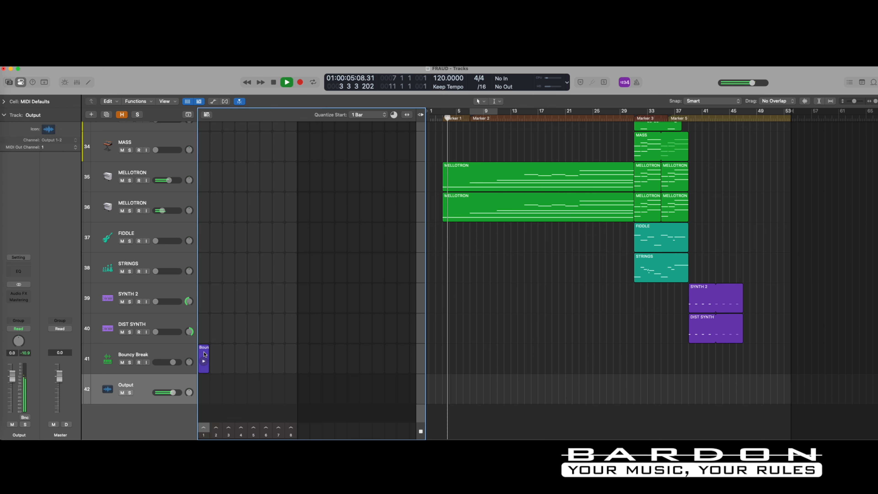